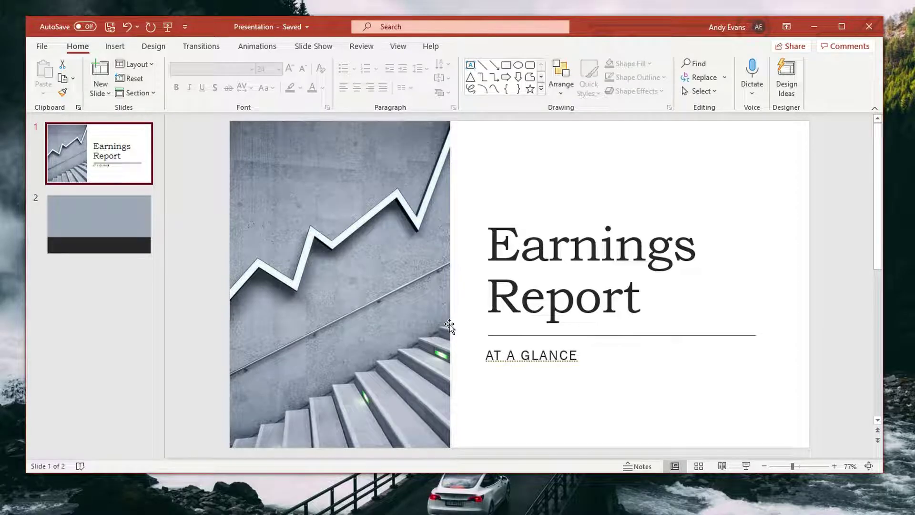
In File > Options > Save, keep 'Save AutoRecover information every' checked at 1 minute
left_click(48, 50)
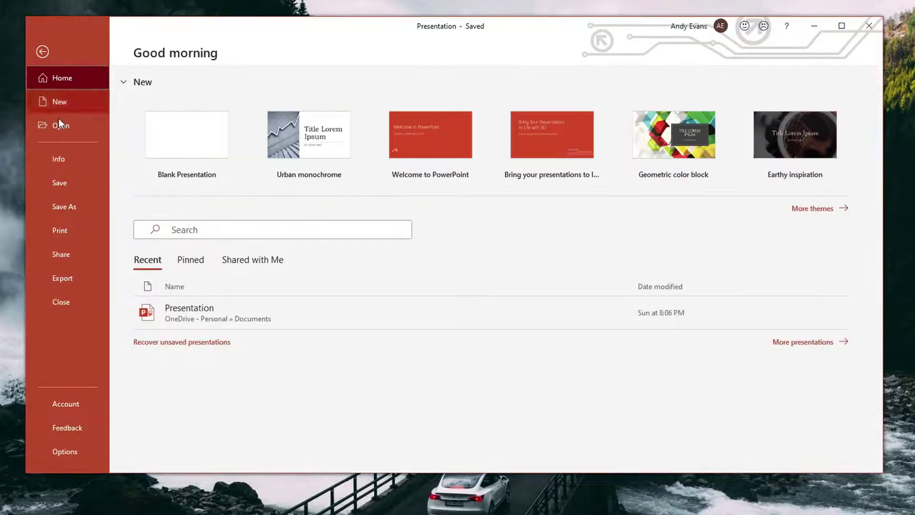
left_click(64, 454)
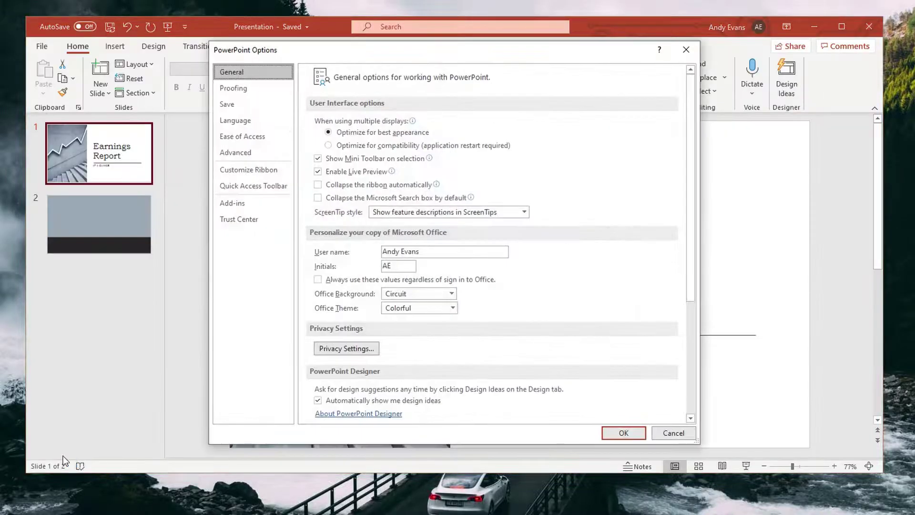
left_click(239, 104)
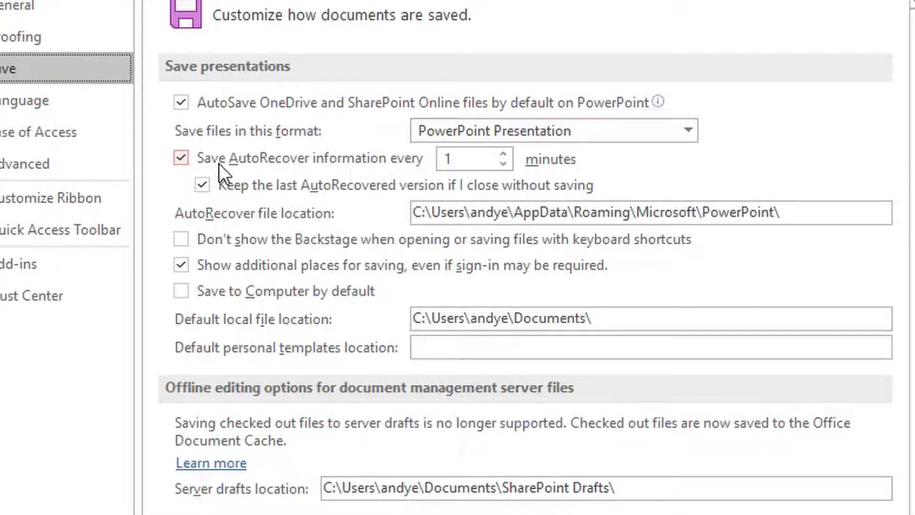
left_click(181, 158)
left_click(181, 158)
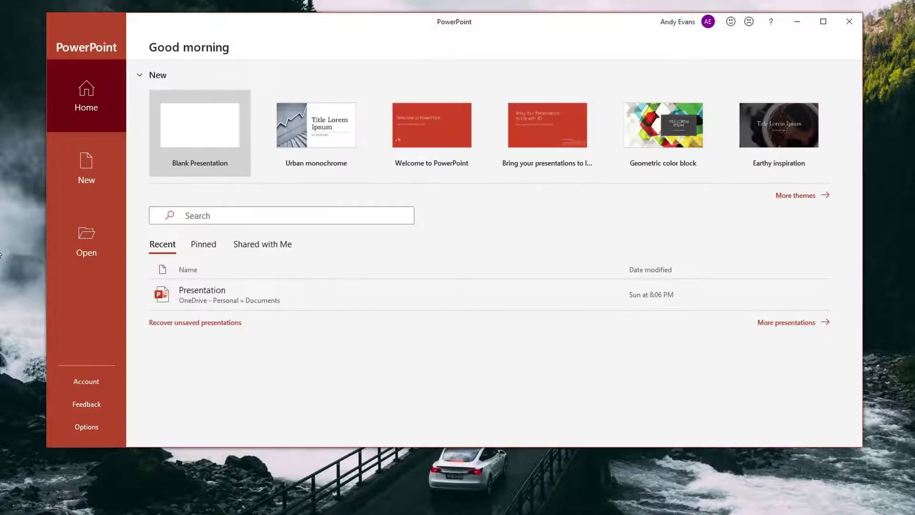
Open the recent Presentation and review the At a glance and Earnings Report title slides
left_click(194, 293)
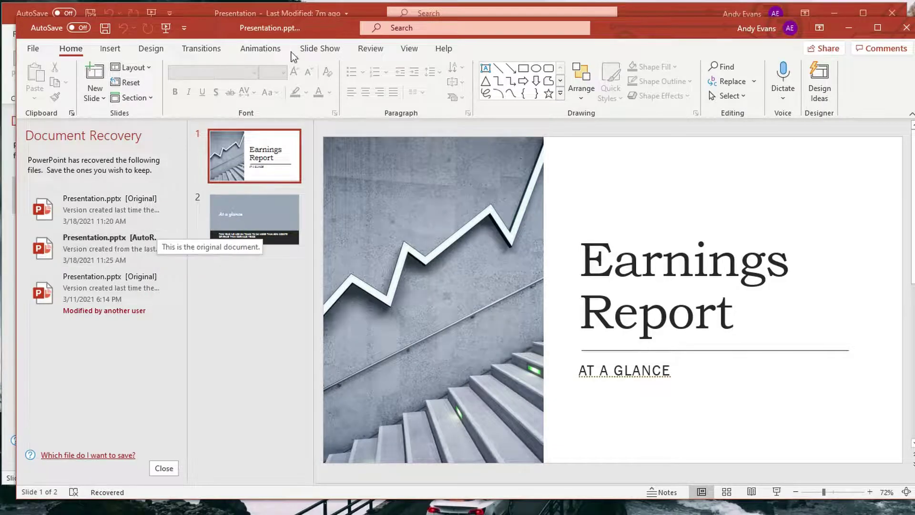
left_click_drag(308, 36, 295, 31)
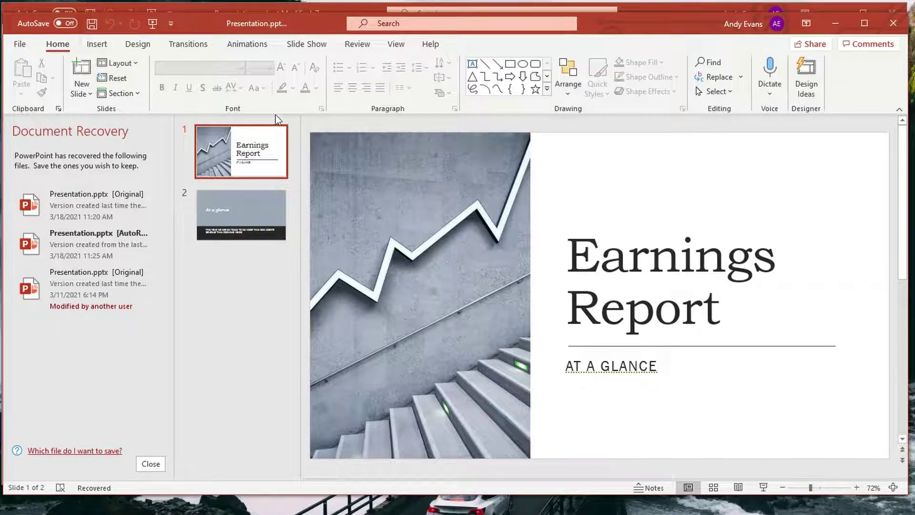
left_click(245, 202)
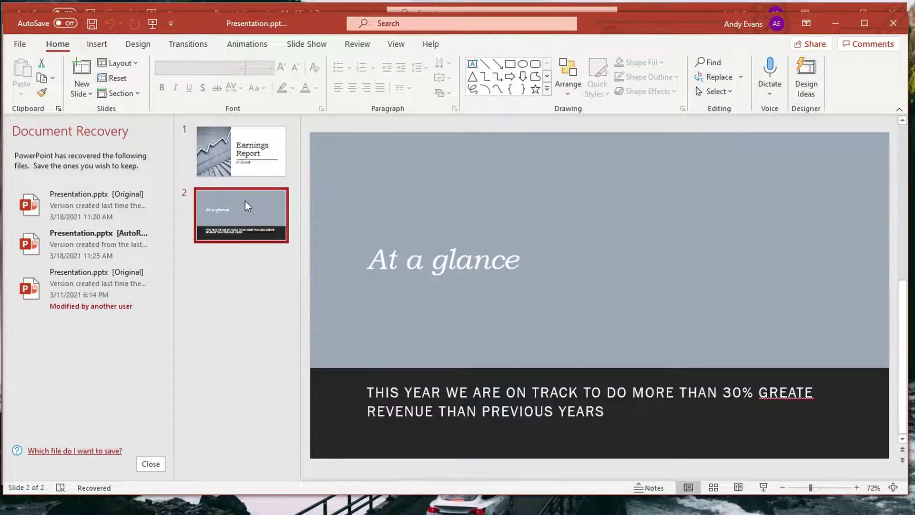
left_click(242, 162)
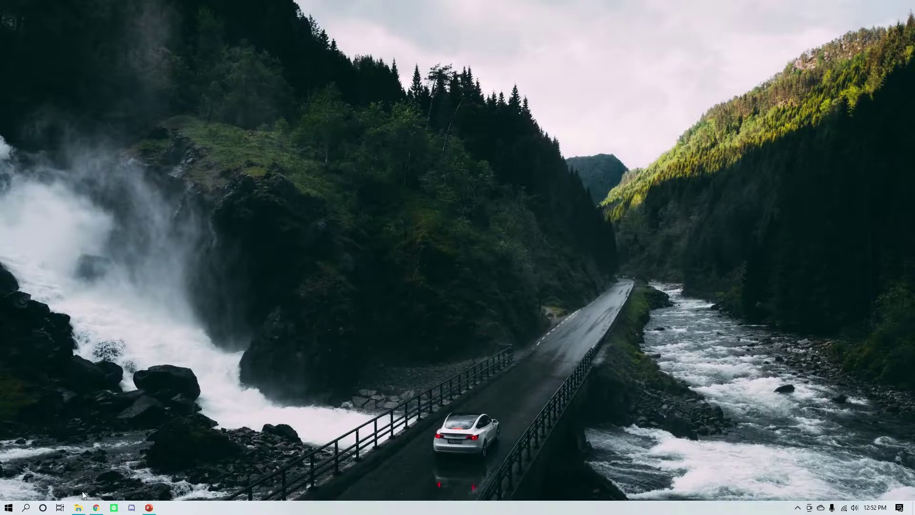
In File Explorer, go to the PowerPoint AutoRecover folder under AppData\Roaming\Microsoft
left_click(77, 509)
left_click(302, 116)
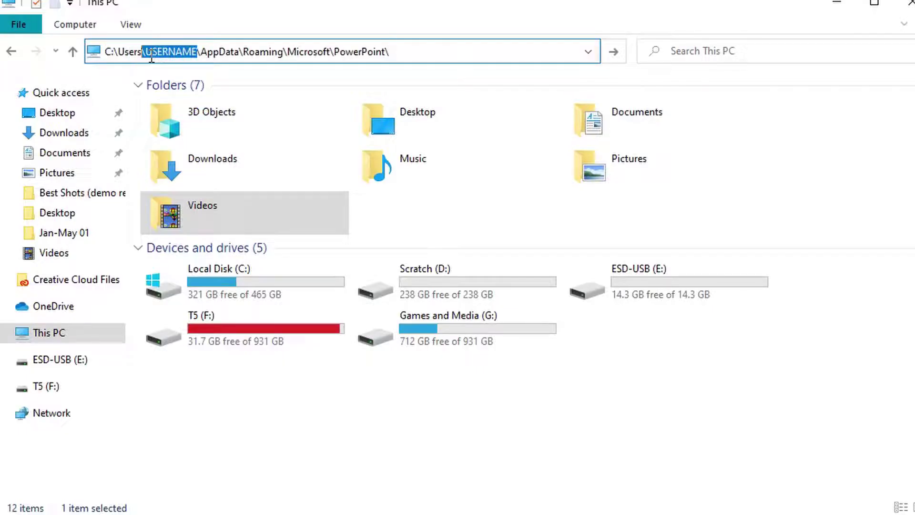
type("ye")
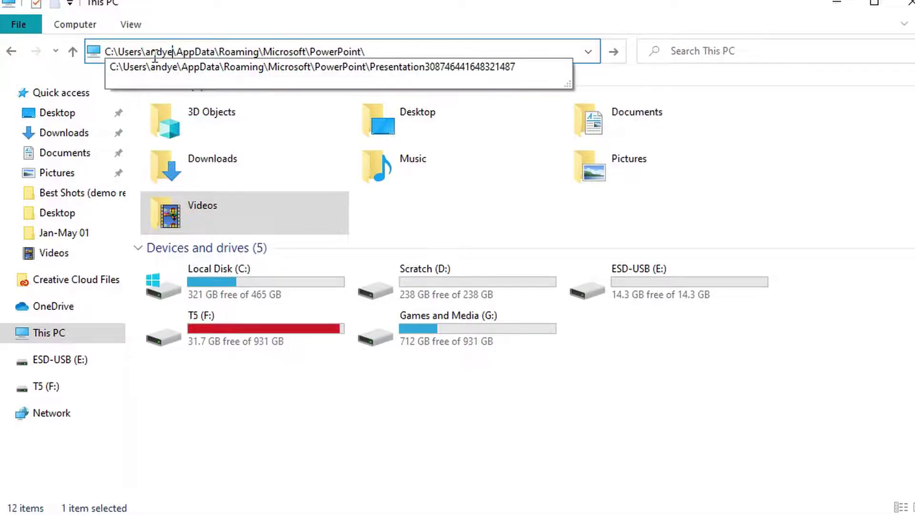
key("Return")
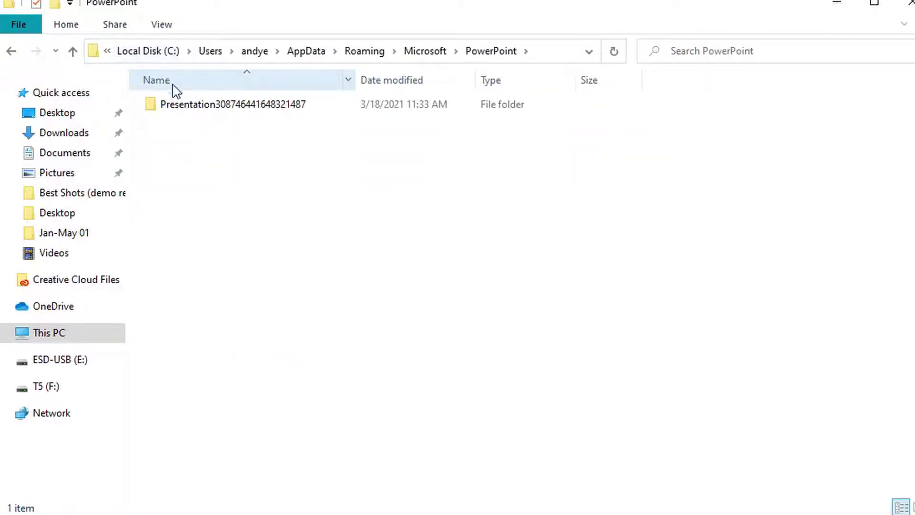
double_click(180, 104)
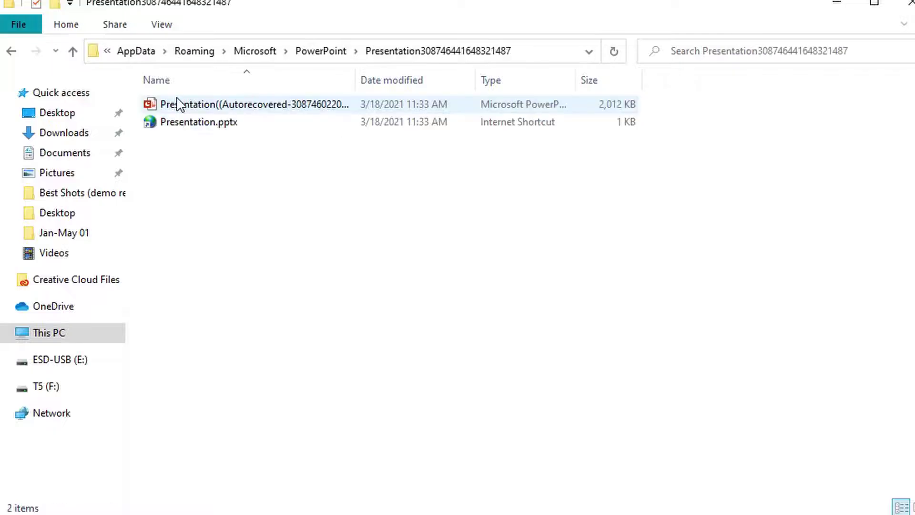
left_click(184, 105)
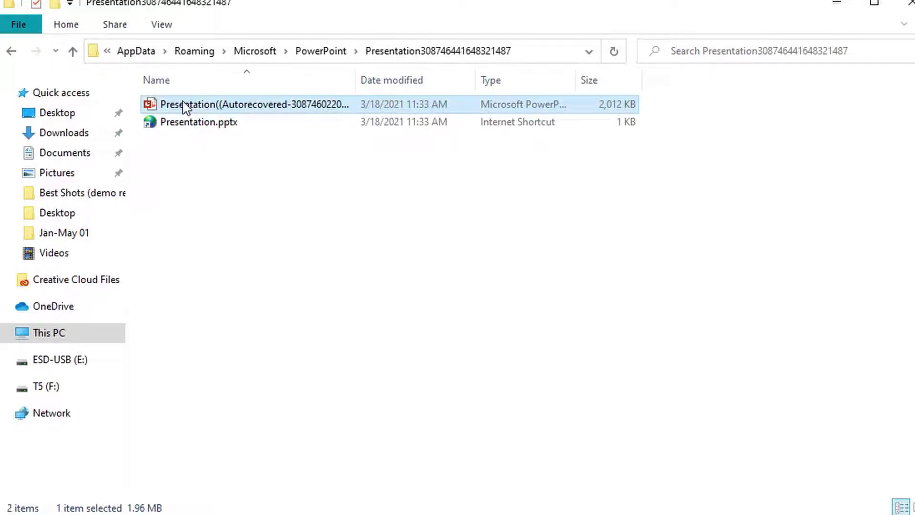
right_click(185, 107)
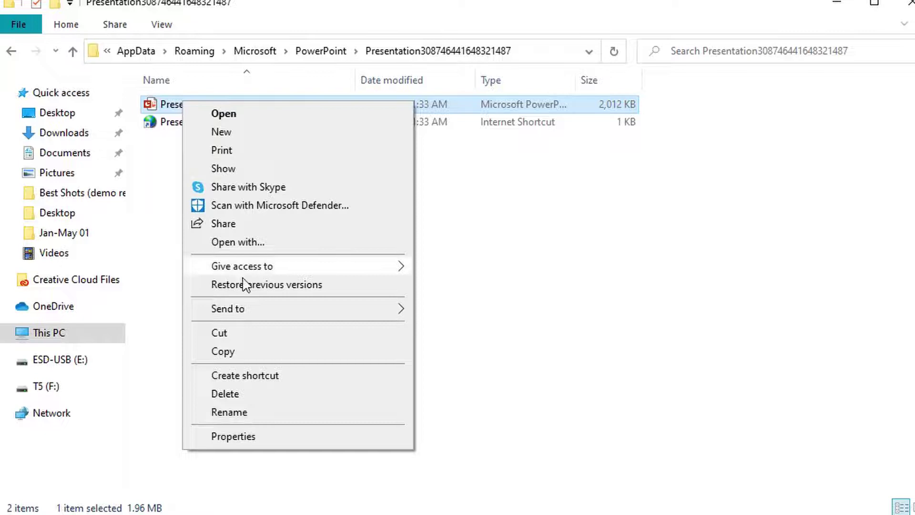
left_click(242, 352)
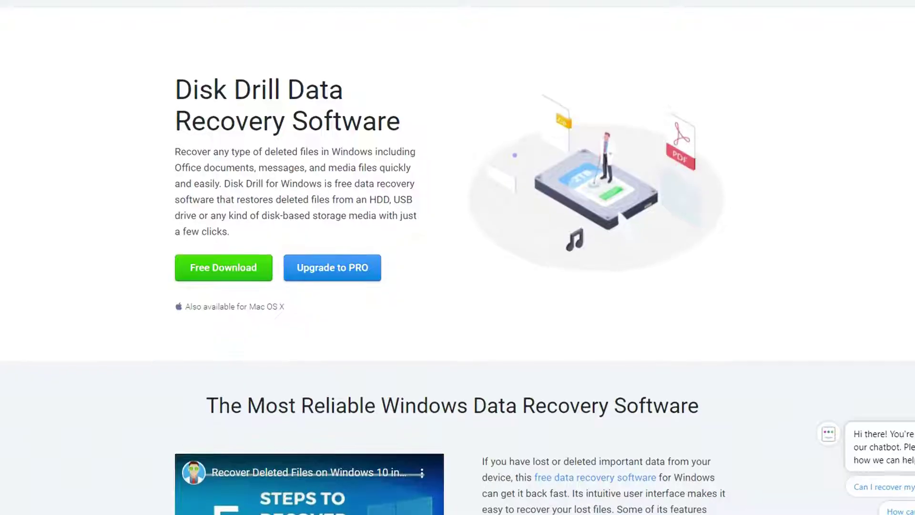
Scroll down through the Disk Drill website page
scroll(457, 258, "down", 1)
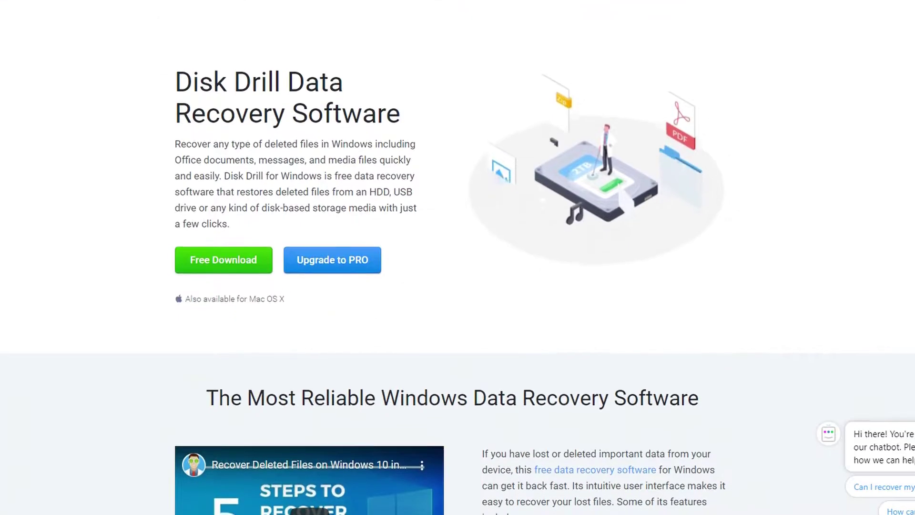
scroll(458, 257, "down", 1)
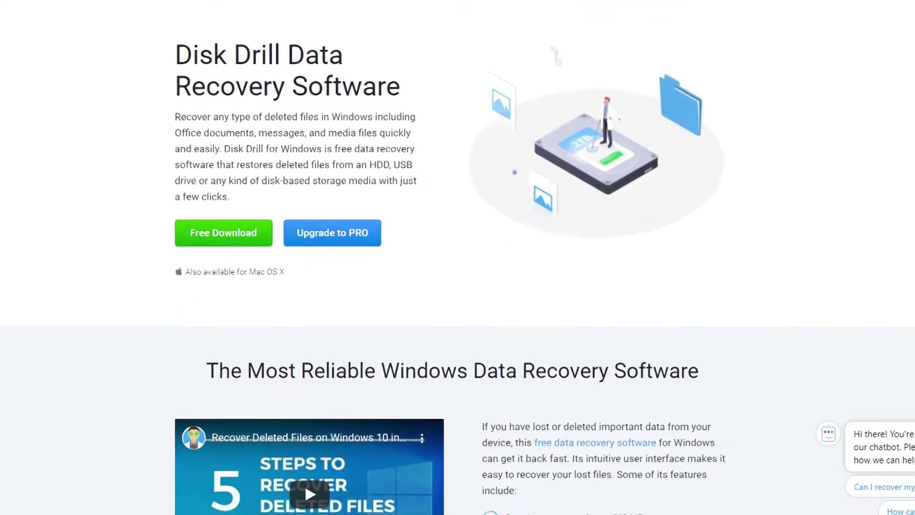
scroll(458, 258, "down", 1)
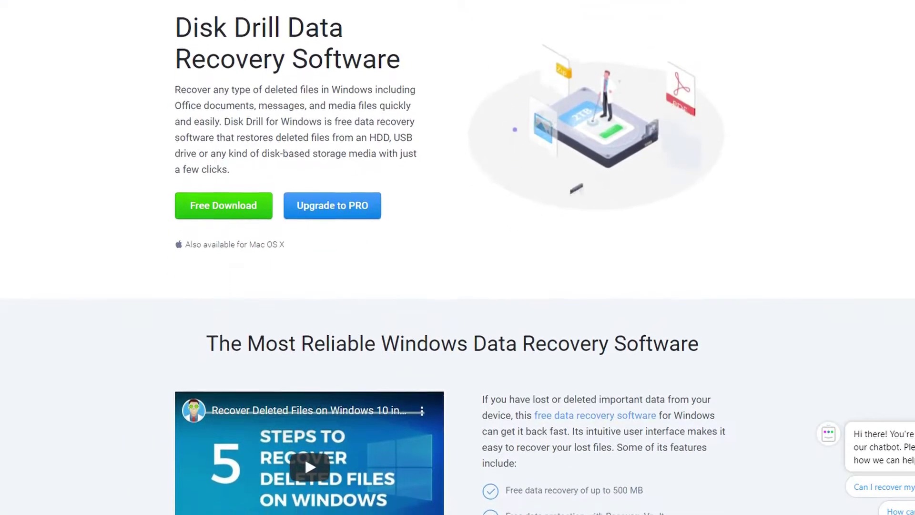
scroll(457, 258, "down", 1)
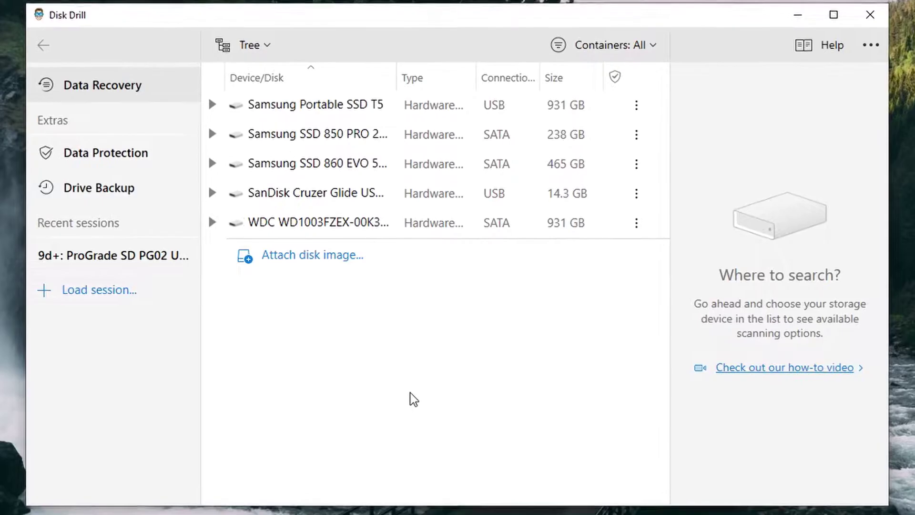
Select the SanDisk Cruzer Glide USB drive and view its All recovery methods list
left_click(310, 197)
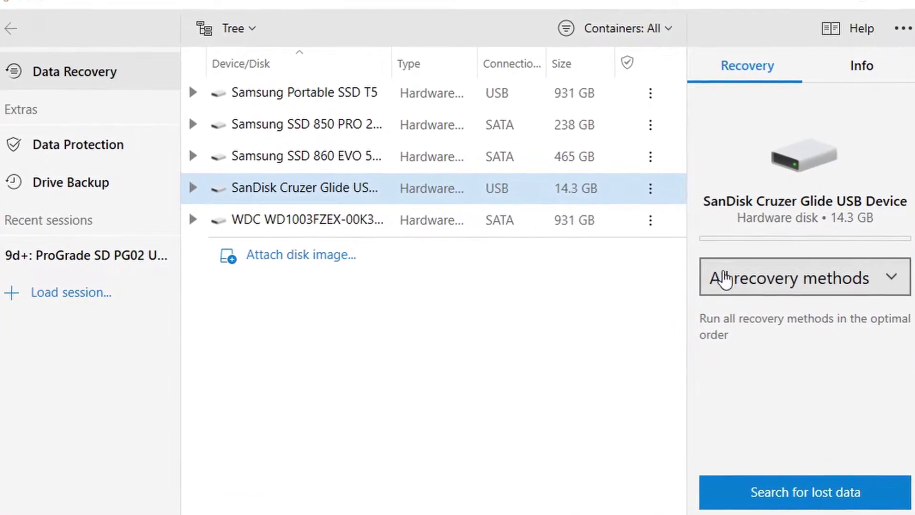
left_click(786, 277)
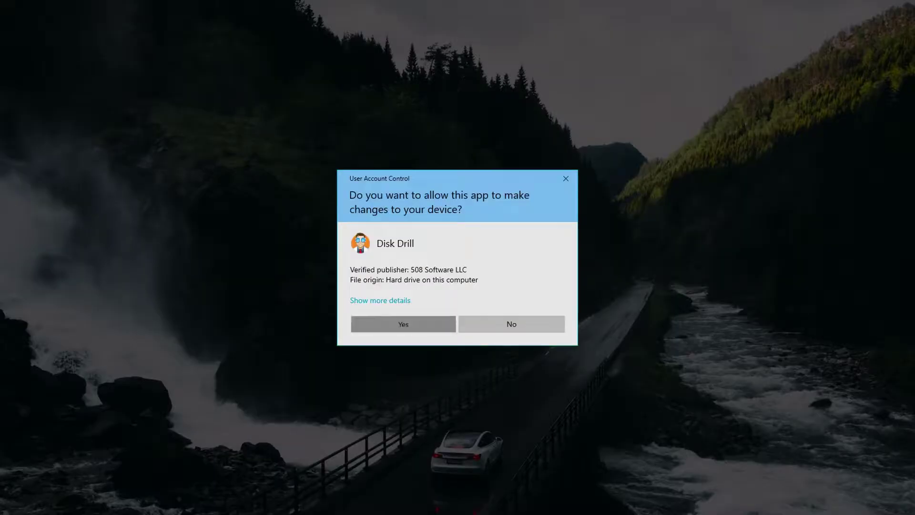
Grant Disk Drill administrator rights and pass the welcome screen with Get Started
left_click(385, 324)
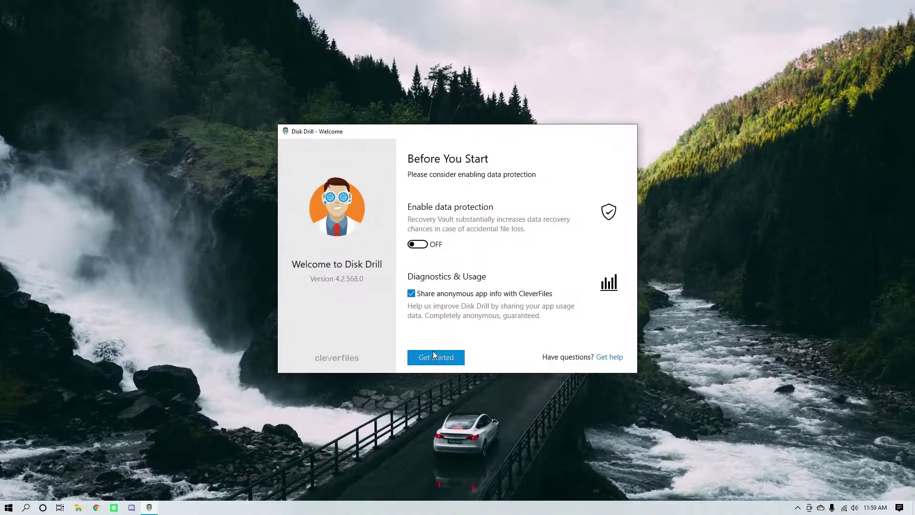
left_click(435, 356)
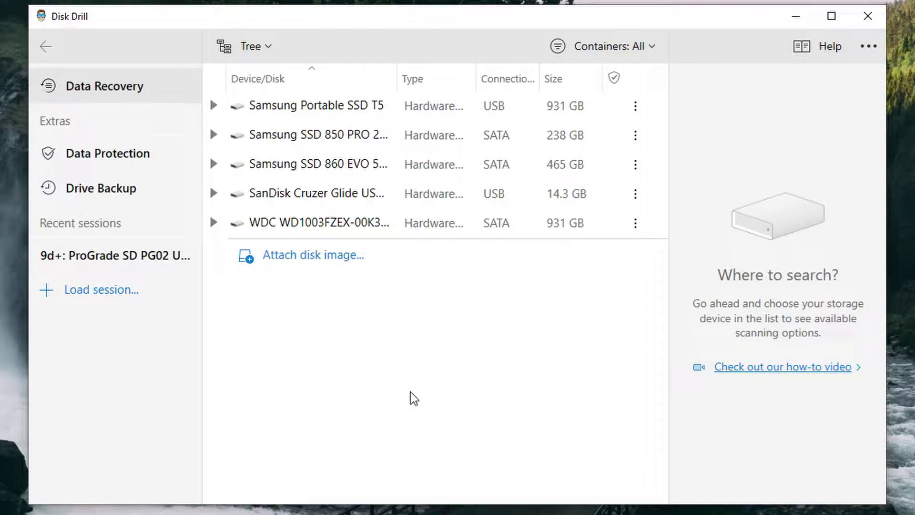
Scan the SanDisk Cruzer Glide drive for lost data and open the 1753 found files
left_click(314, 196)
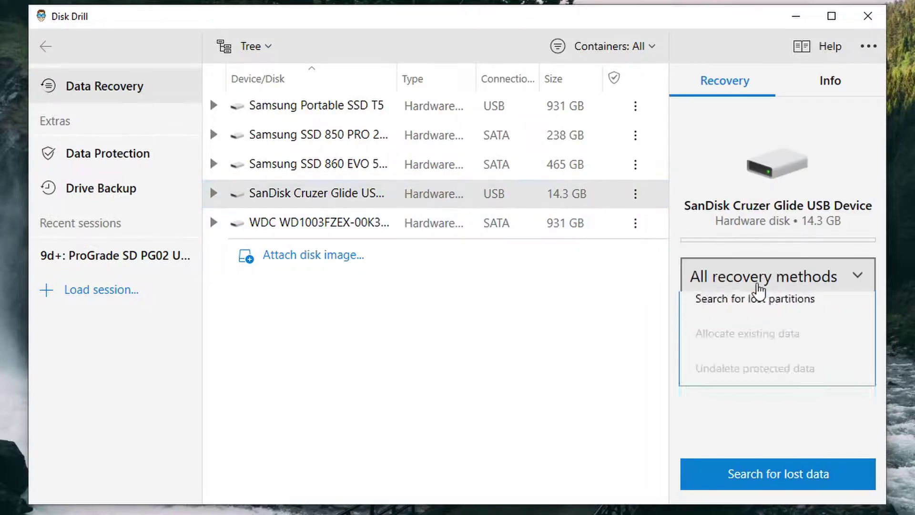
left_click(759, 473)
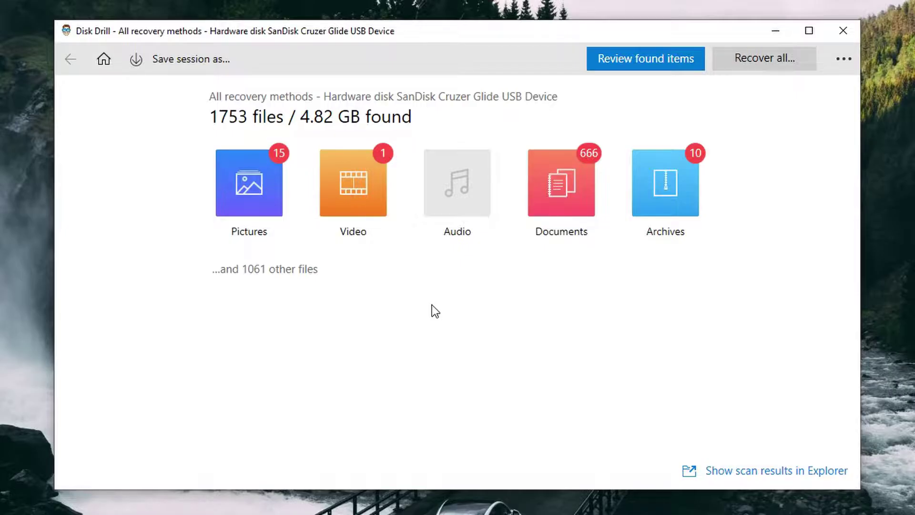
left_click(667, 60)
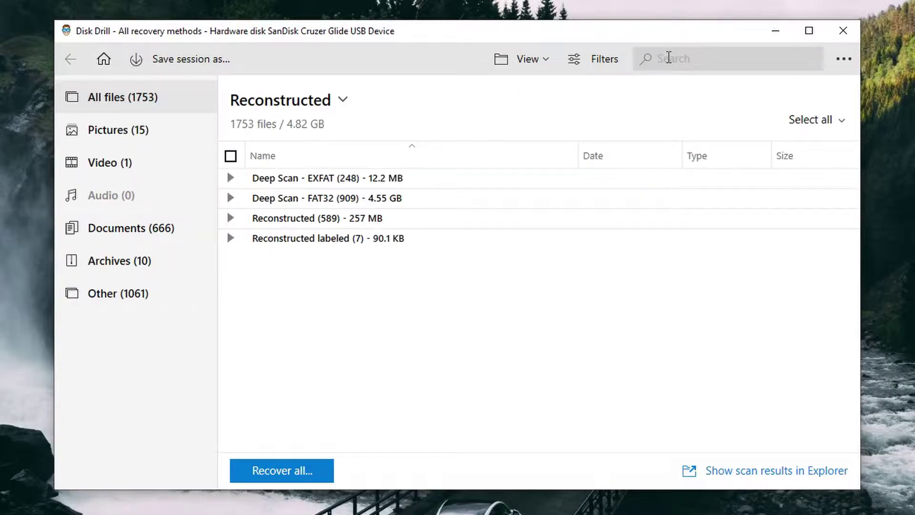
Find At a glance presentation.pptx under Documents > Deep Scan - EXFAT > Orphans > Lost37, then recover it
left_click(231, 198)
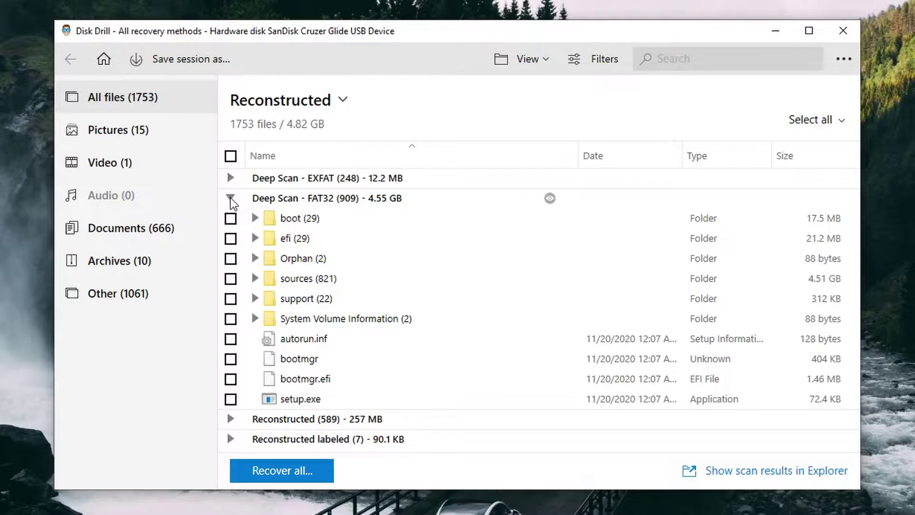
left_click(231, 199)
left_click(112, 234)
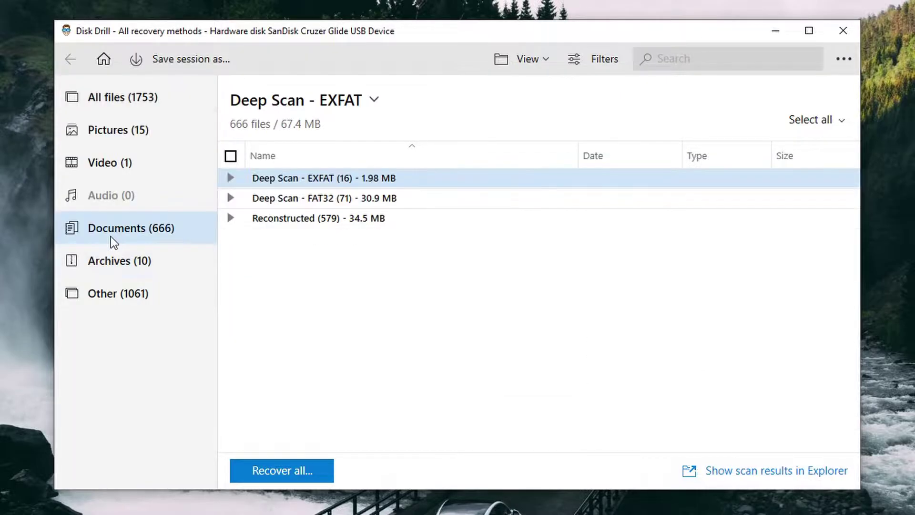
left_click(230, 178)
left_click(255, 198)
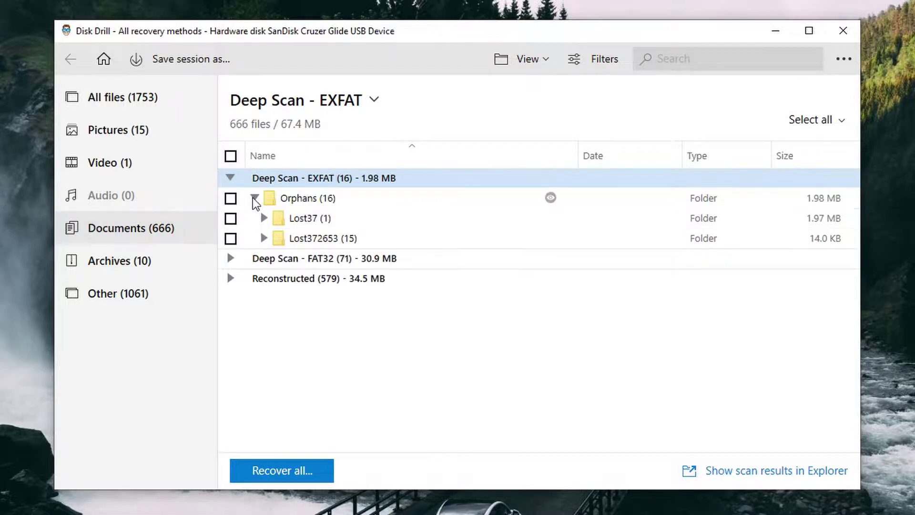
left_click(263, 218)
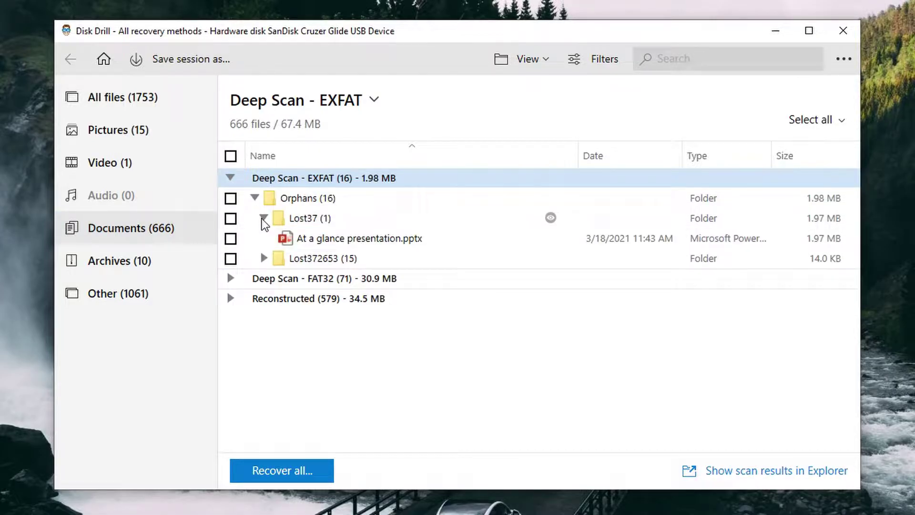
left_click(329, 238)
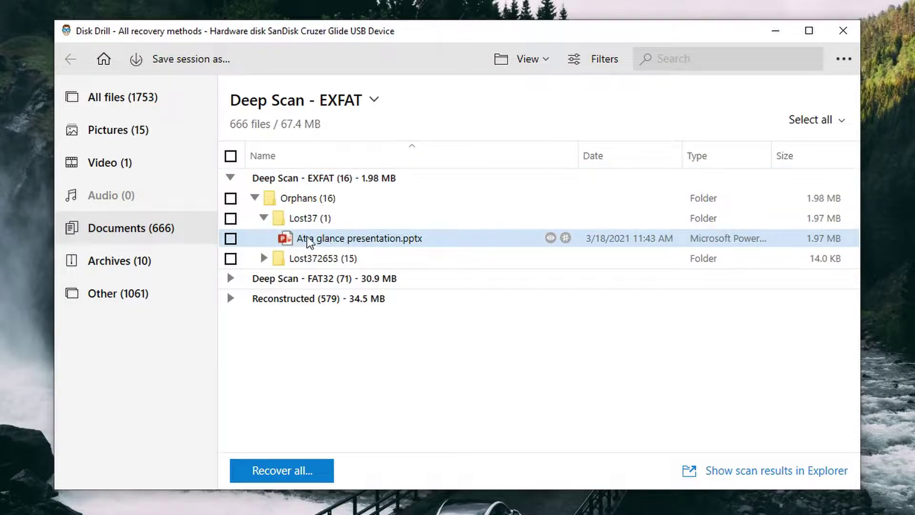
left_click(228, 239)
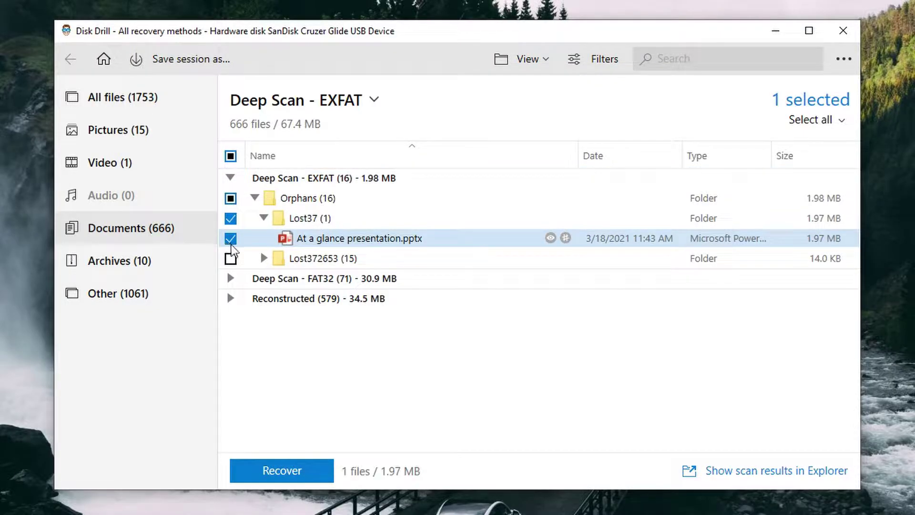
left_click(292, 470)
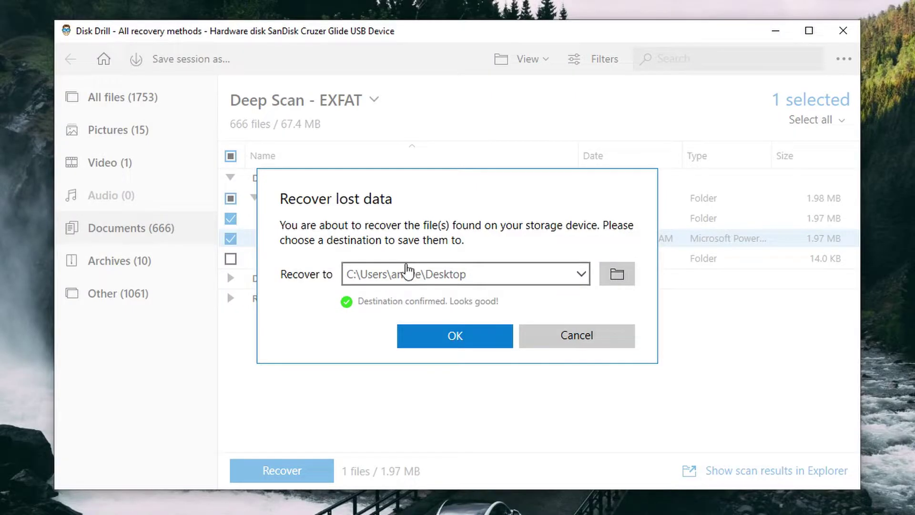
Set the Desktop as the recovery destination and confirm restoring the presentation
left_click(407, 274)
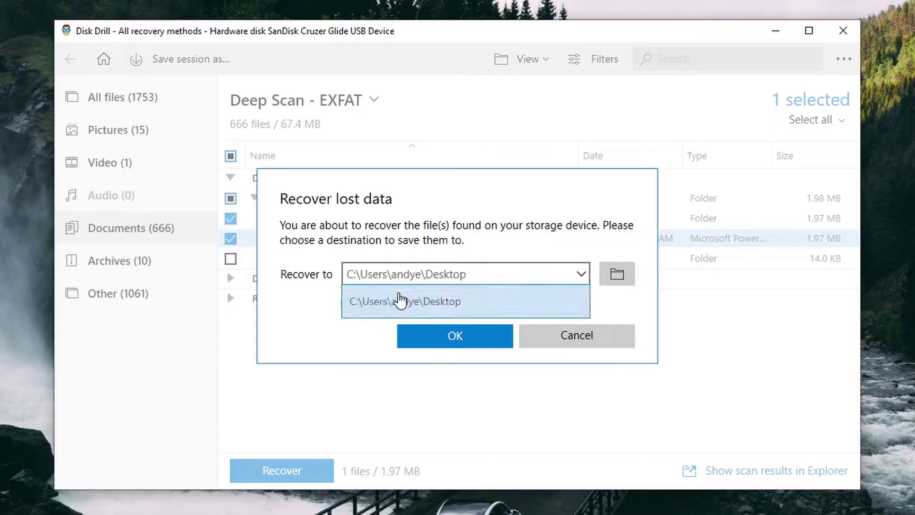
left_click(399, 300)
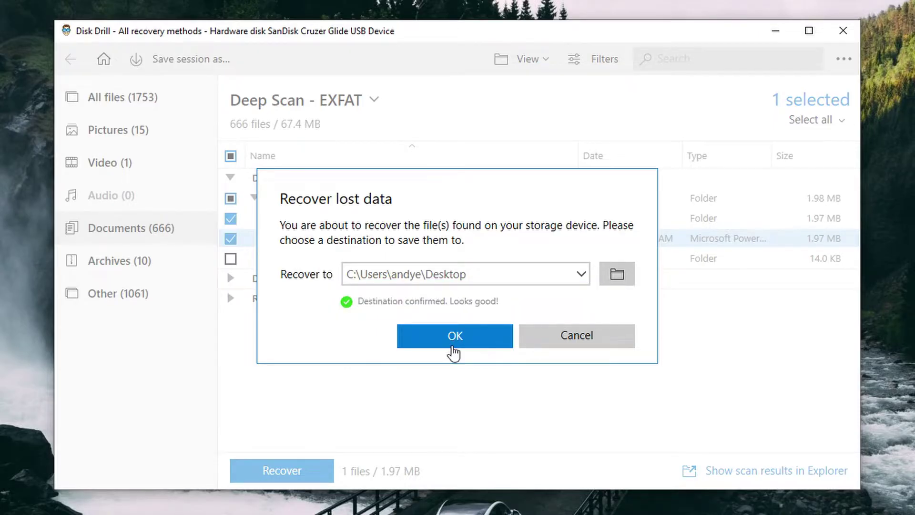
left_click(453, 348)
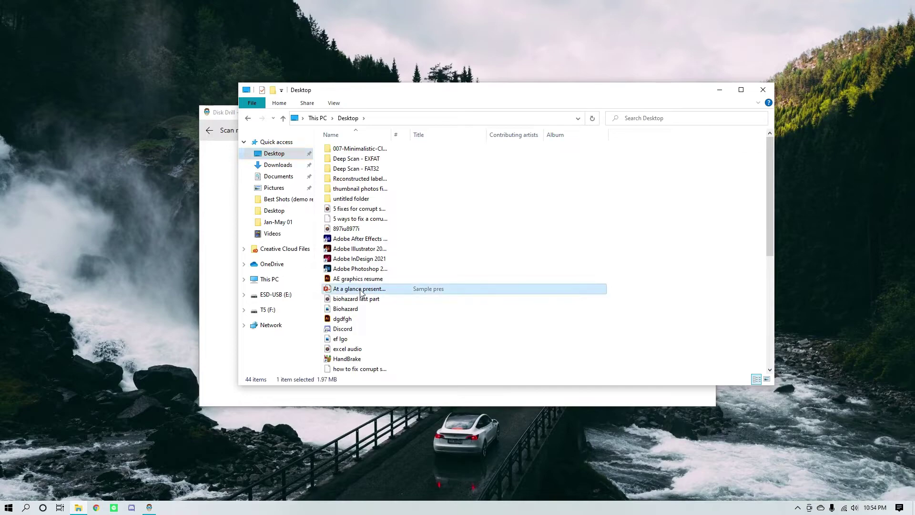